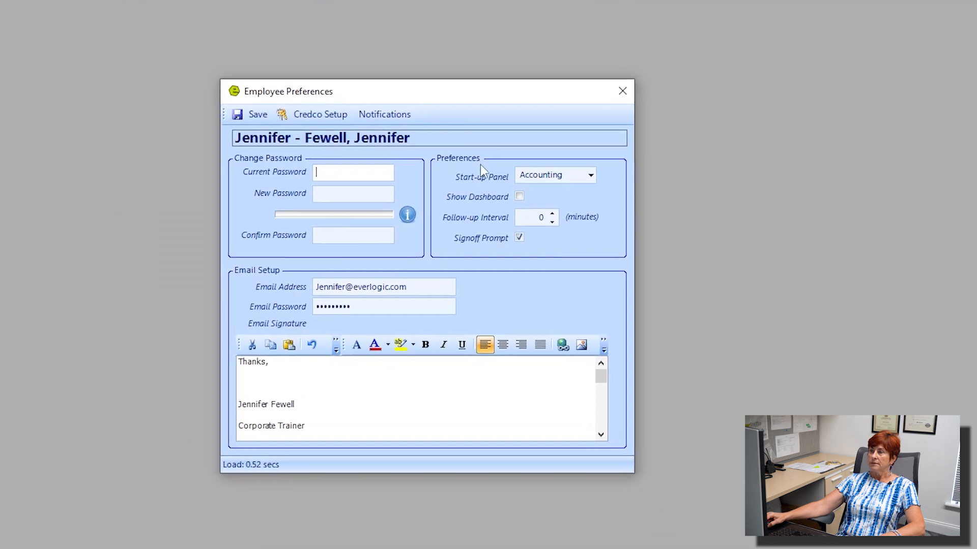
Review the Signoff Prompt option, the password change fields and the available Start-up Panel choices in Employee Preferences.
click(517, 235)
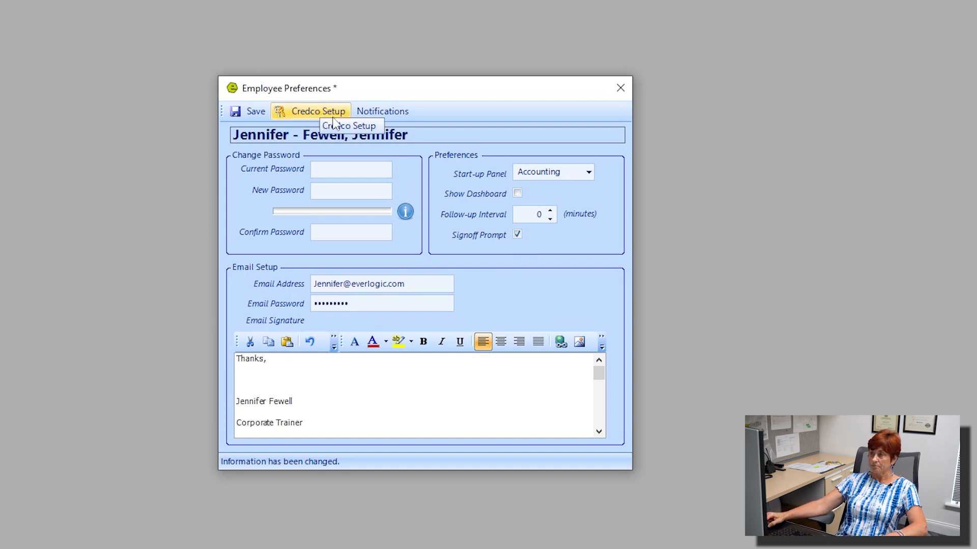
click(352, 164)
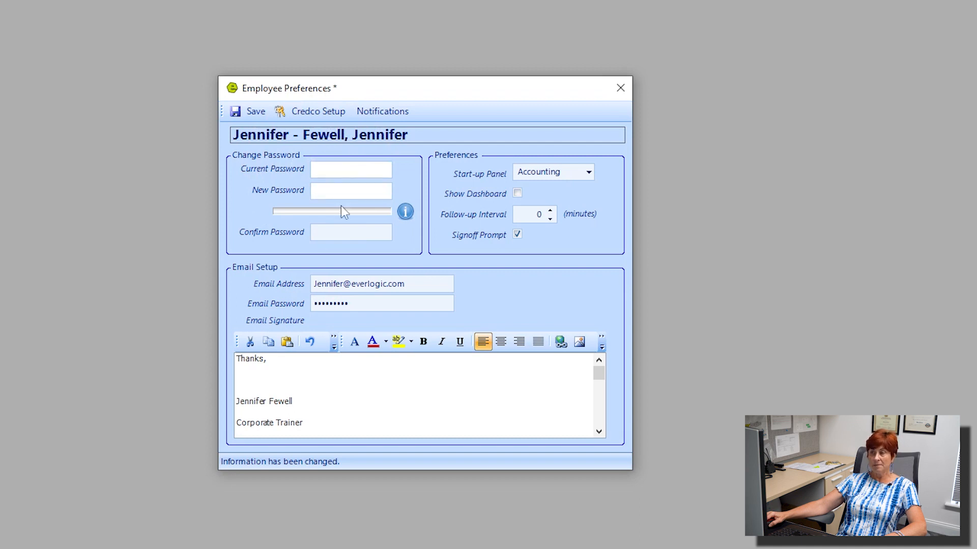
click(336, 190)
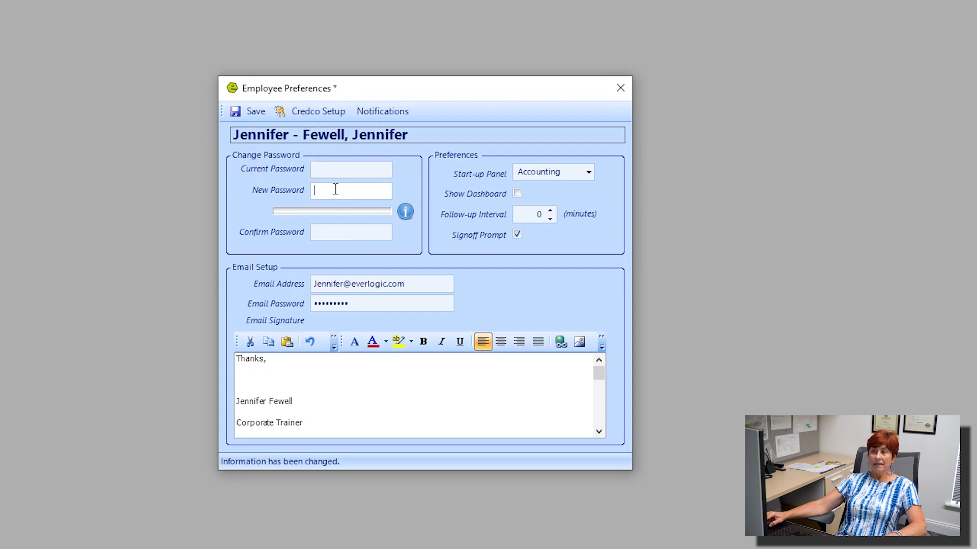
click(343, 233)
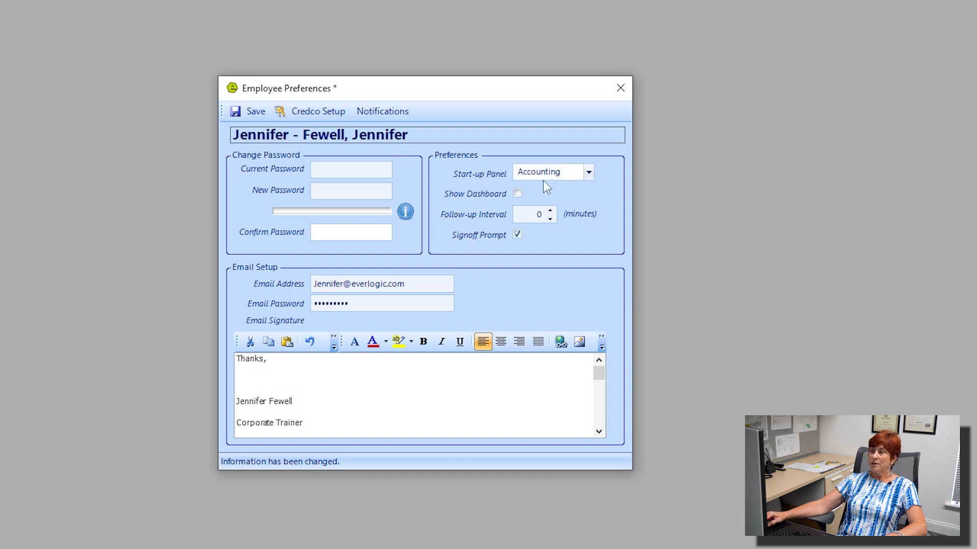
click(589, 173)
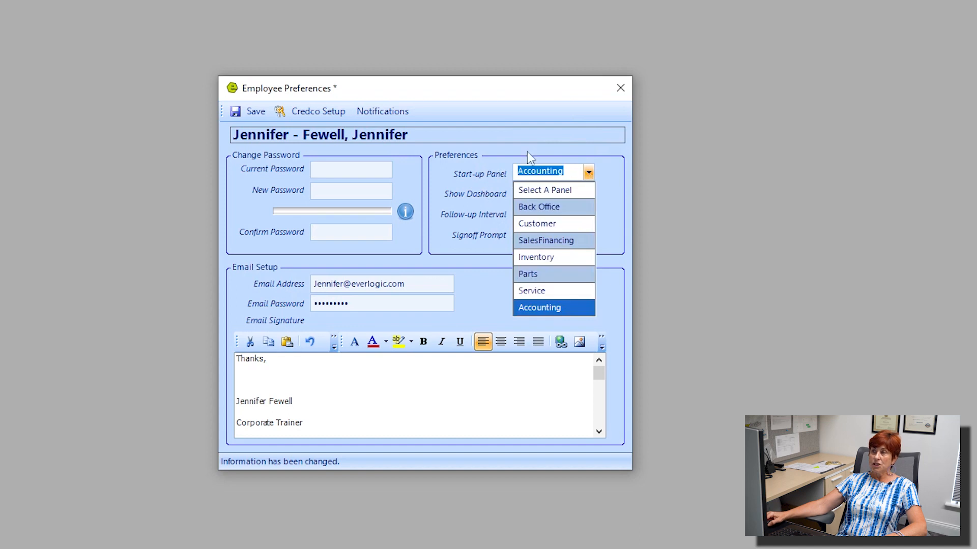
click(492, 88)
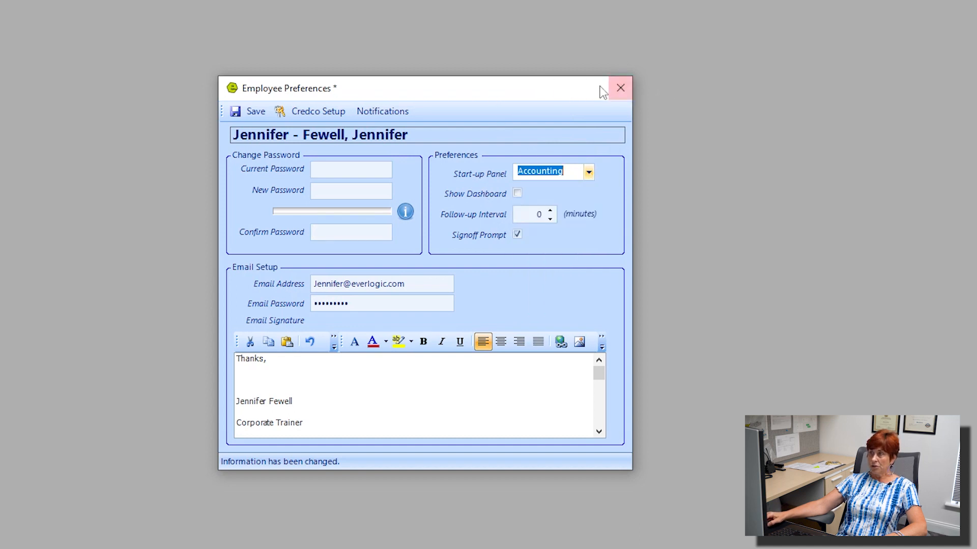
Look through the Accounting, Customers, Inventory and Sales & Financing panels in the main window.
click(6, 68)
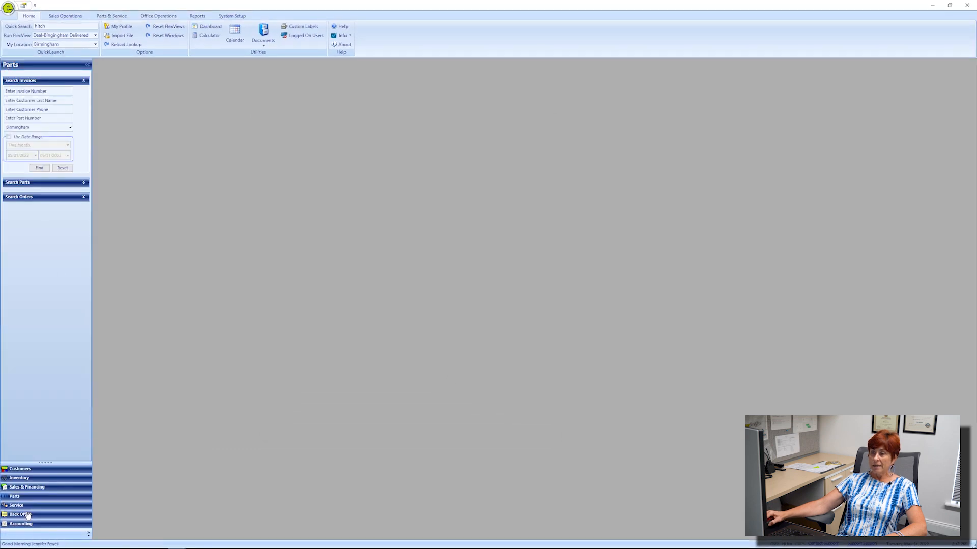
click(34, 527)
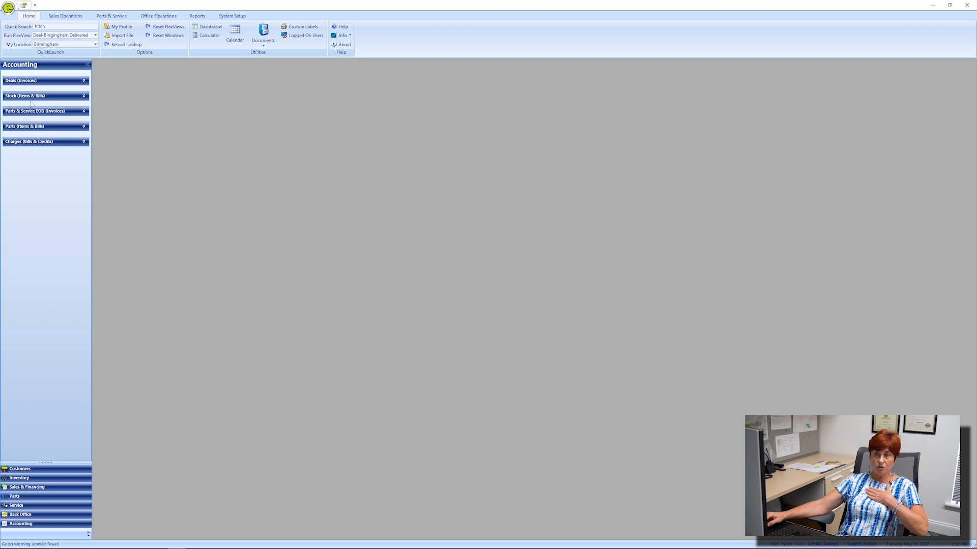
click(36, 470)
click(36, 481)
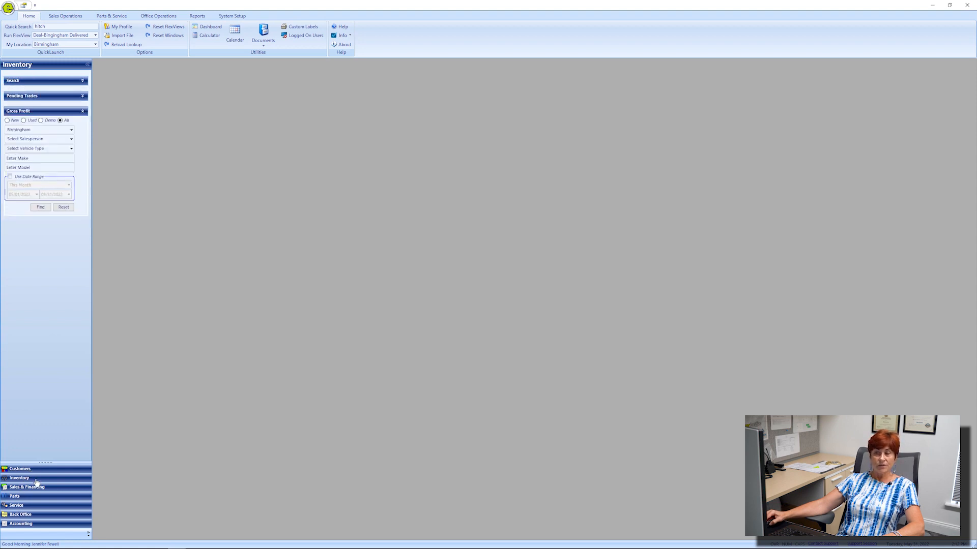
click(47, 489)
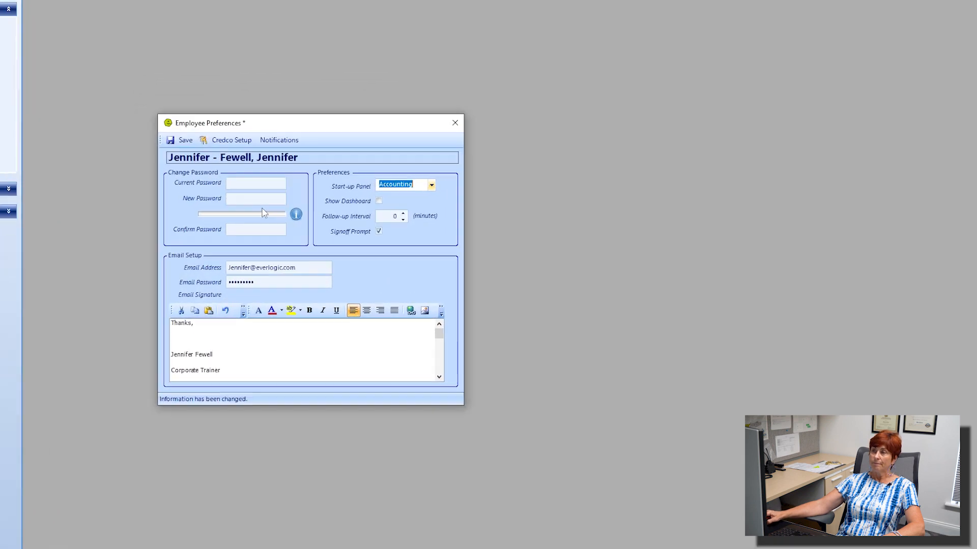
Set the employee's Start-up Panel to Parts and leave the Show Dashboard option unchecked.
click(490, 172)
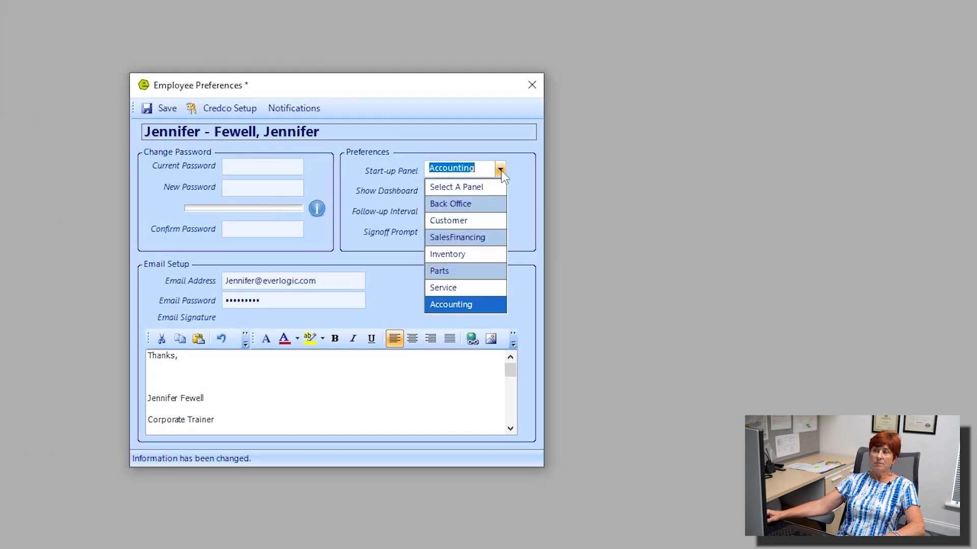
click(454, 272)
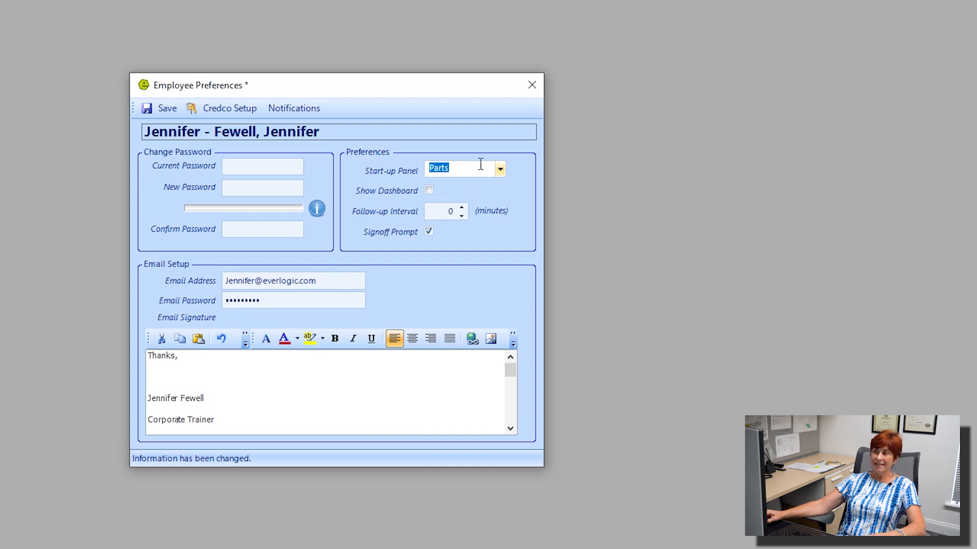
click(447, 170)
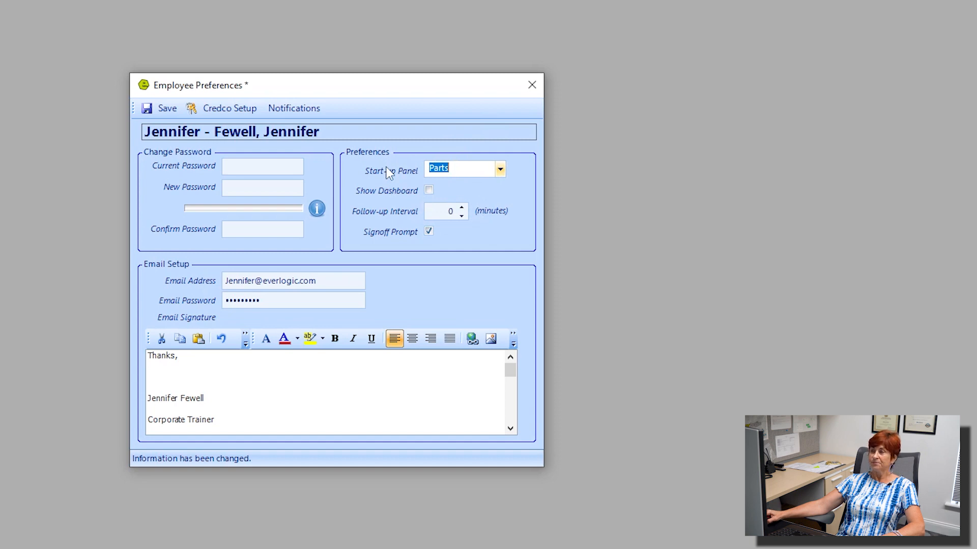
click(428, 191)
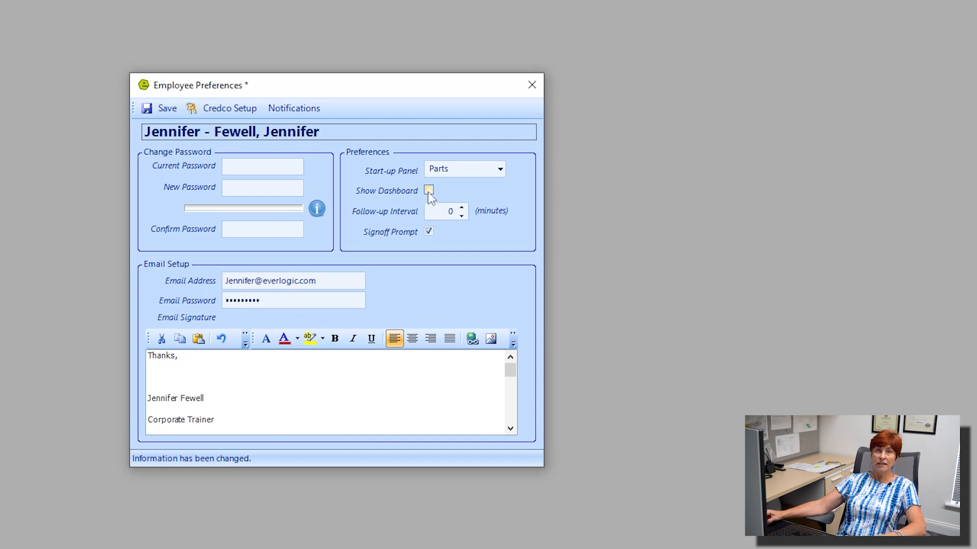
click(429, 191)
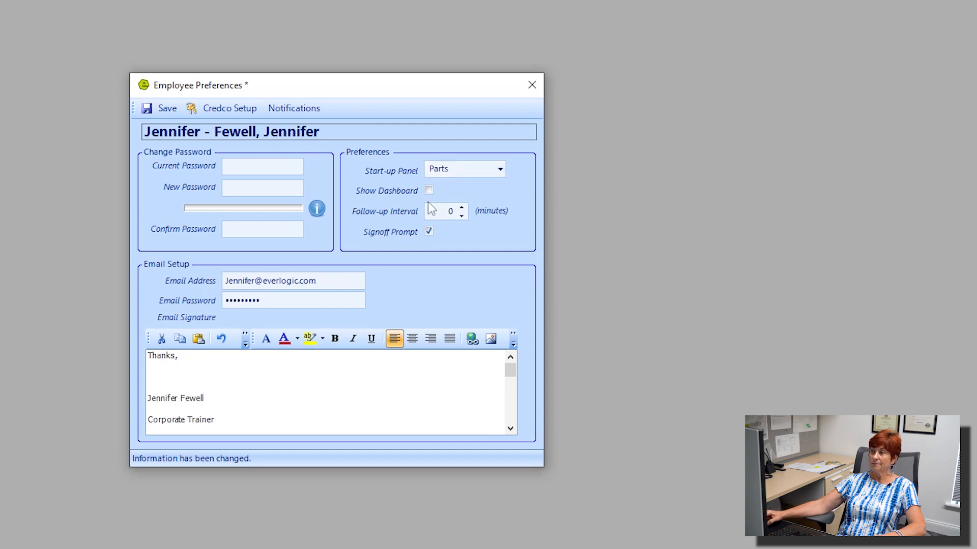
Try Follow-up Interval values of 10 and 60 minutes in the employee preferences.
click(361, 214)
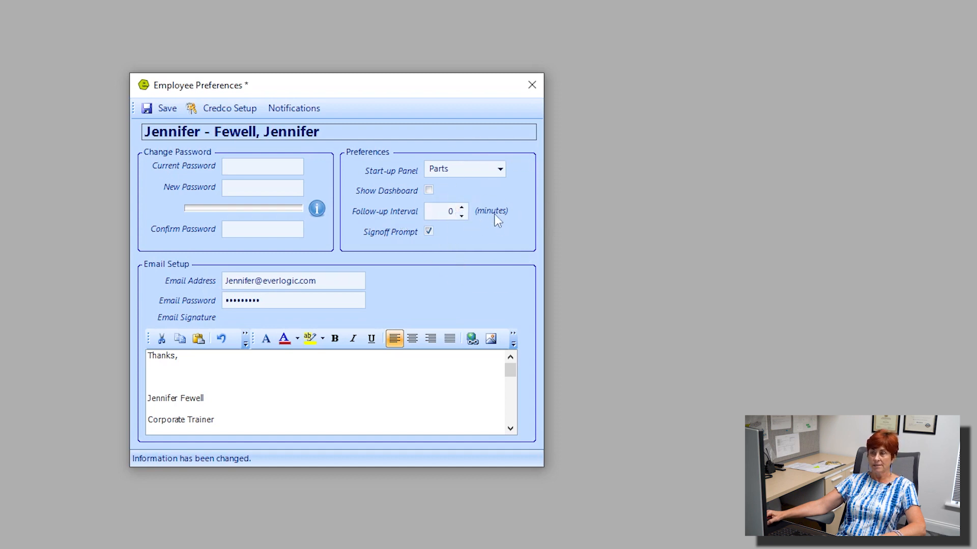
click(460, 206)
click(460, 206)
click(460, 206)
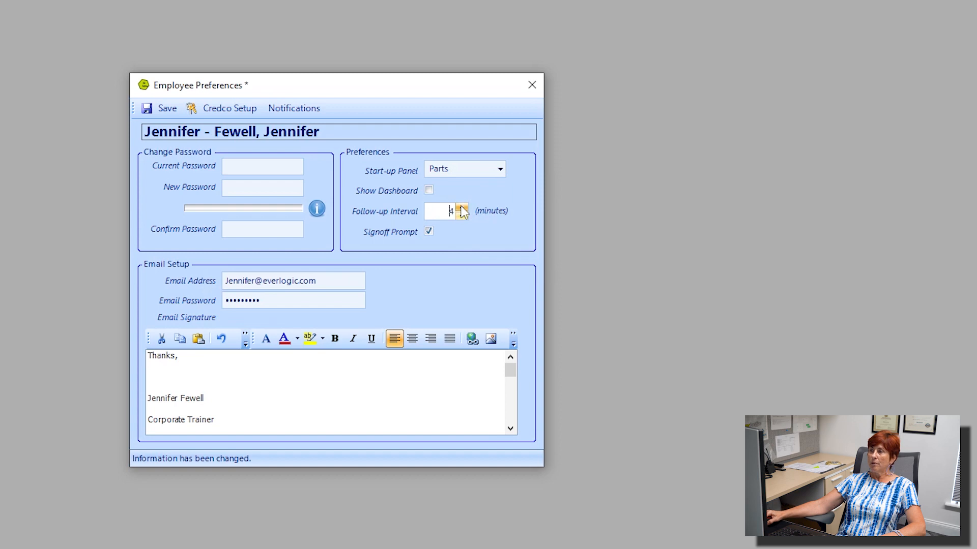
click(461, 207)
click(461, 206)
click(461, 206)
click(462, 207)
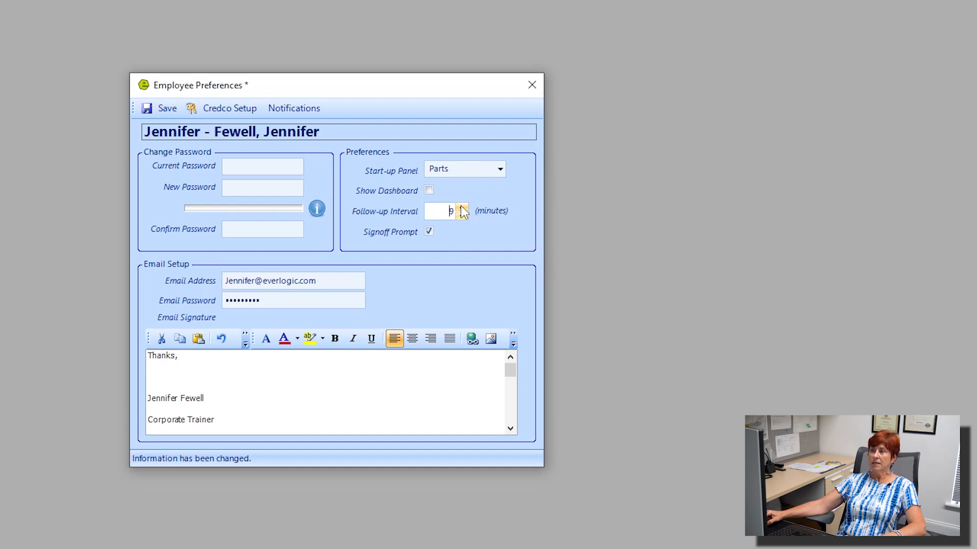
click(461, 208)
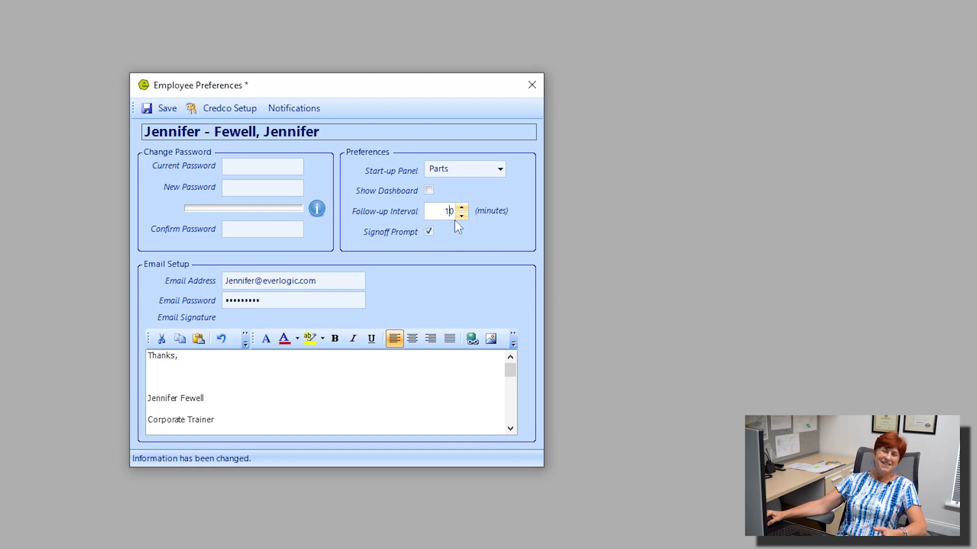
key(BackSpace)
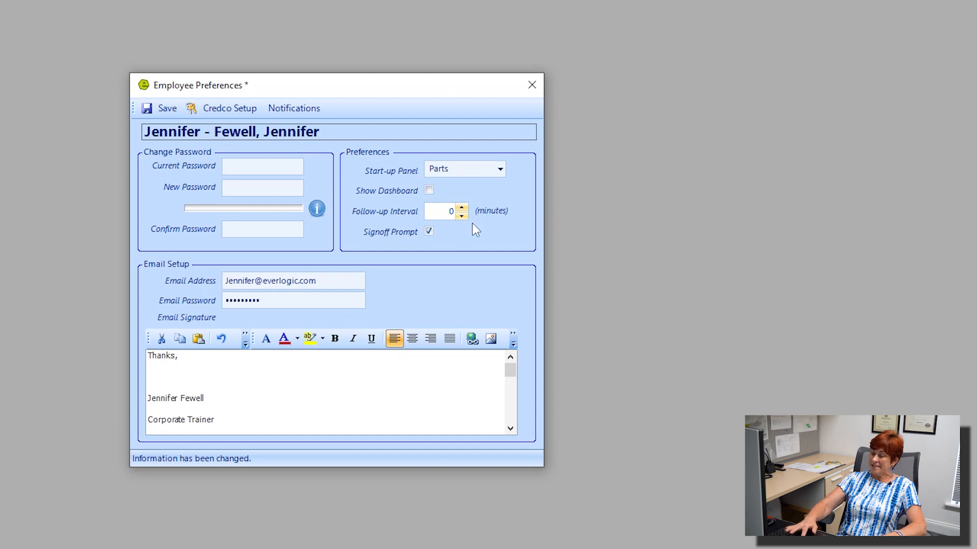
text(6)
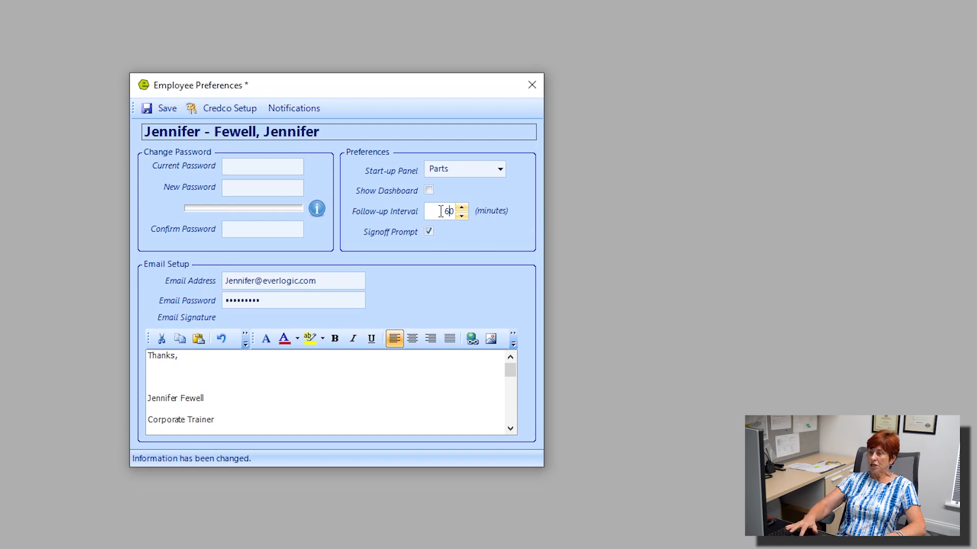
Replace the Follow-up Interval value with 5 minutes.
key(BackSpace)
key(Delete)
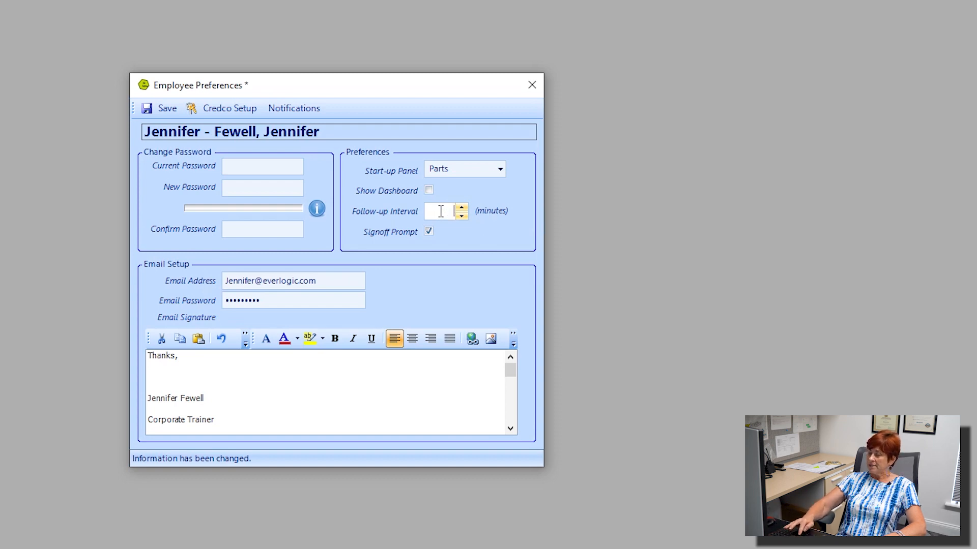
text(5)
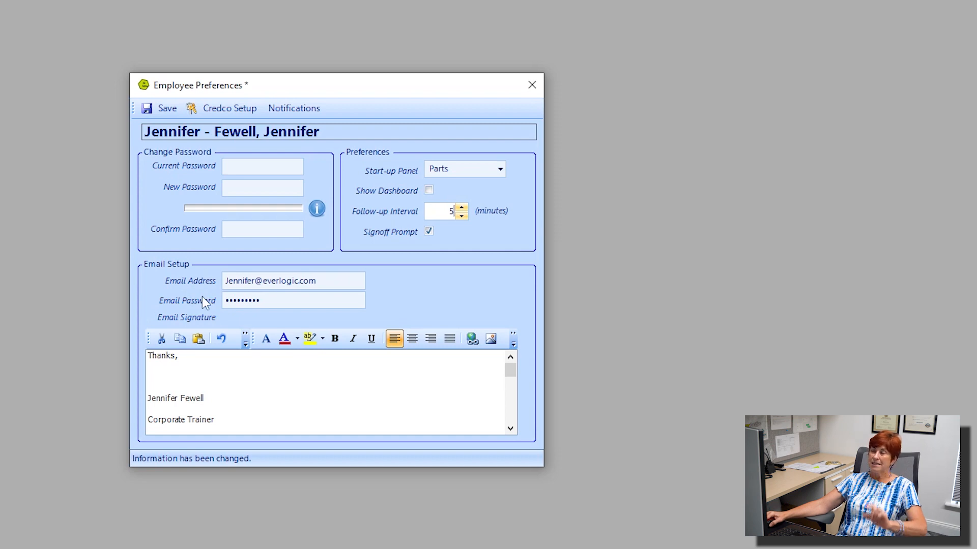
Review the Email Address and Email Password entries in the employee's email setup.
click(329, 285)
drag(329, 285, 224, 283)
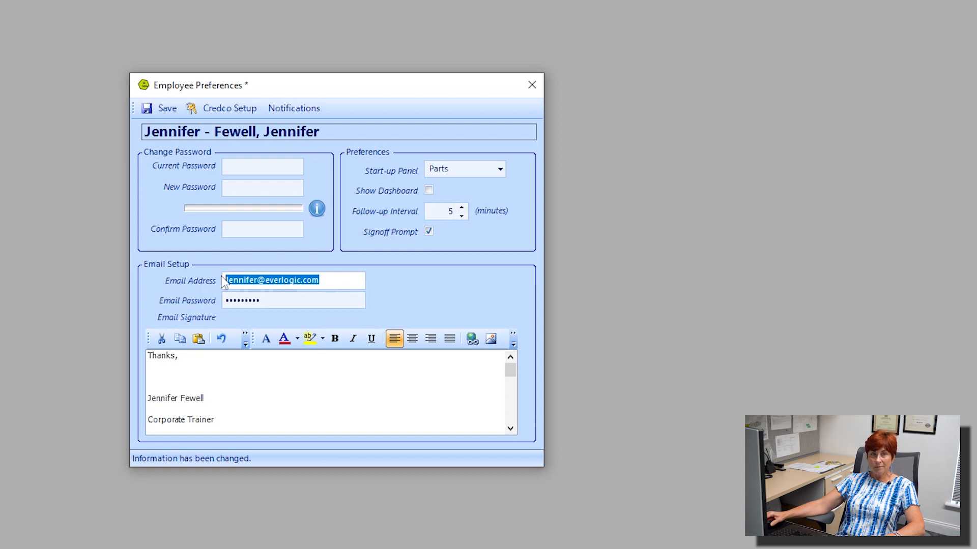
drag(279, 301, 219, 298)
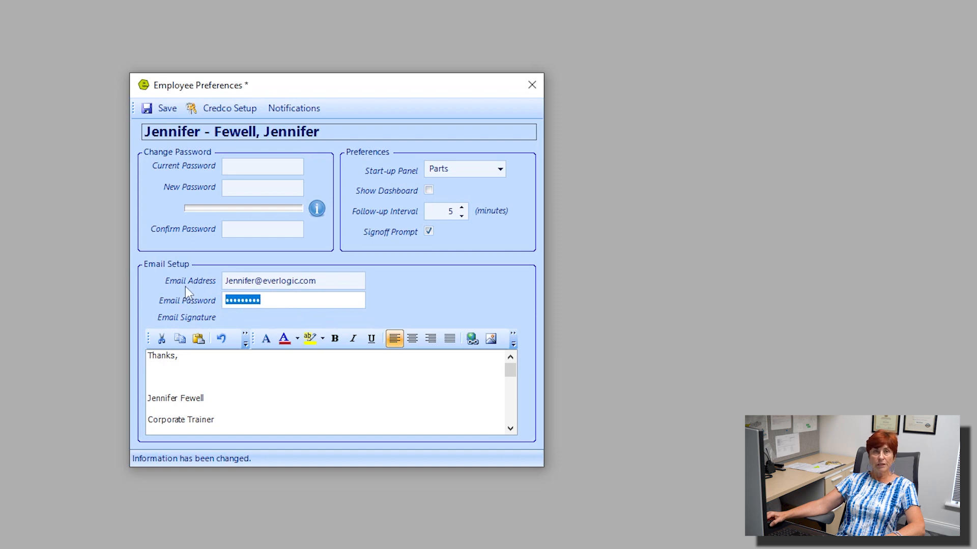
click(247, 281)
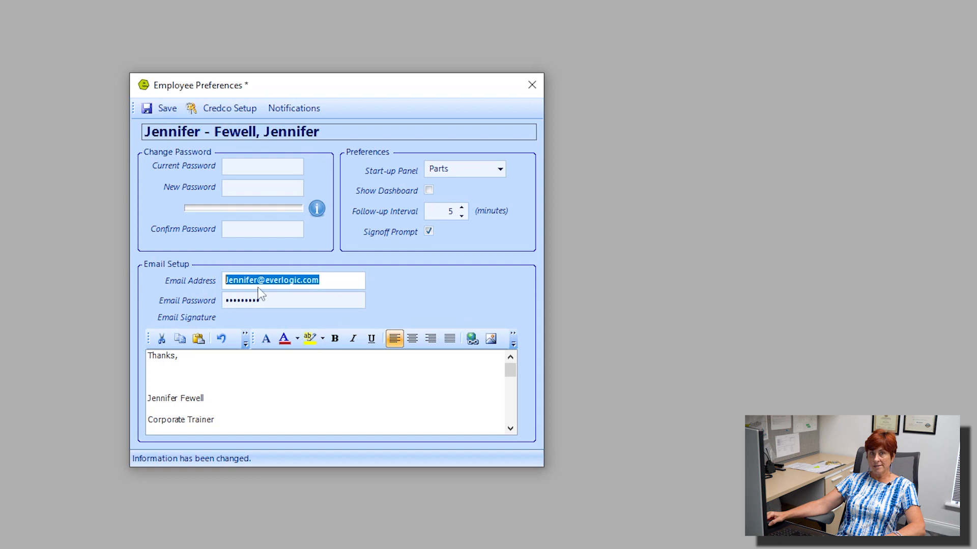
click(268, 300)
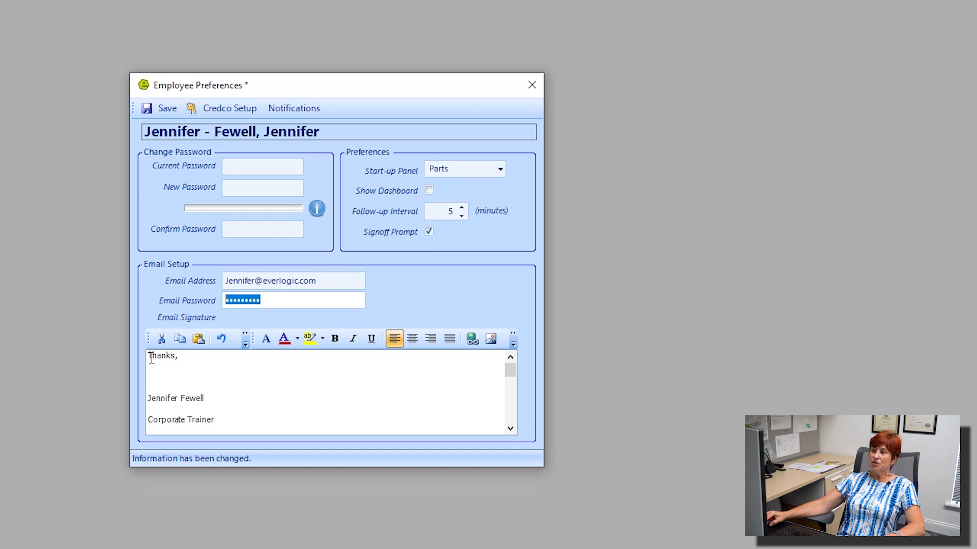
Review the full email signature text and save the employee preferences.
mouse_move(149, 355)
mouse_down()
mouse_move(206, 399)
mouse_move(214, 432)
mouse_move(225, 430)
mouse_up()
scroll(224, 430, down, 1)
scroll(225, 427, down, 1)
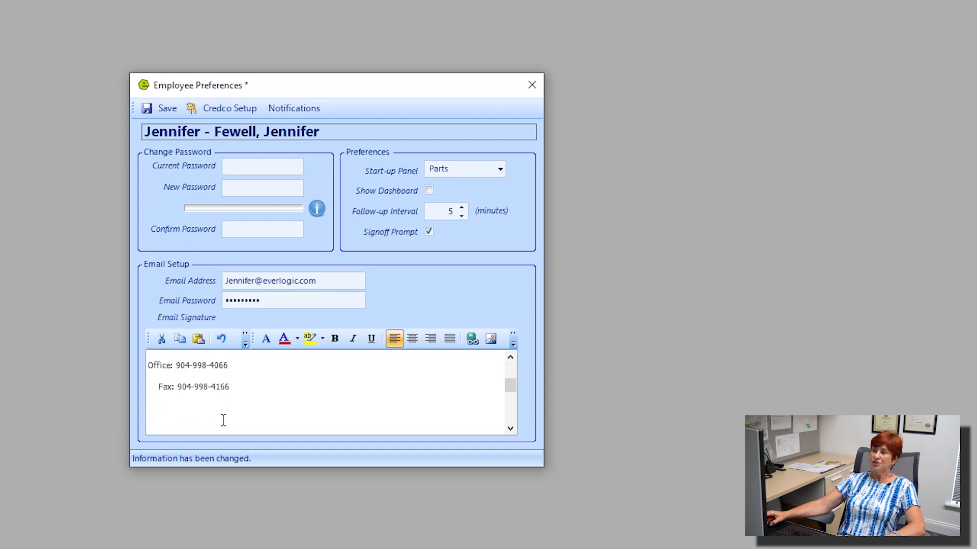
scroll(223, 420, up, 3)
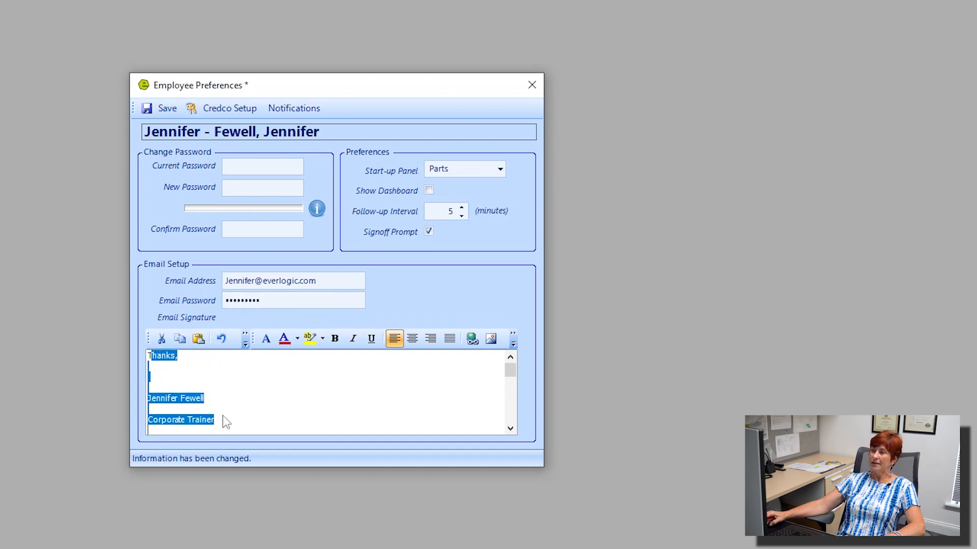
click(157, 113)
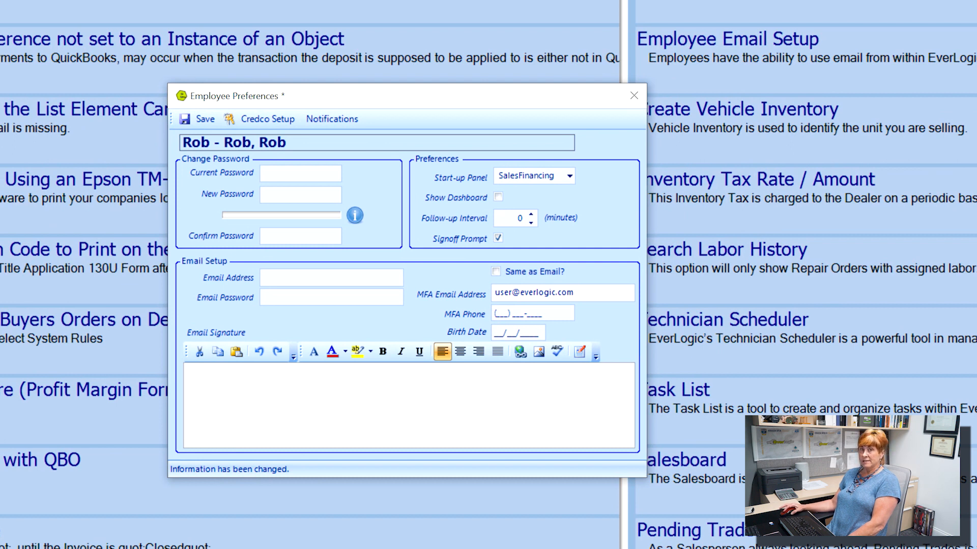
Fill in the employee's MFA phone number and birth date, and set the MFA email address to be the same as the email.
click(533, 313)
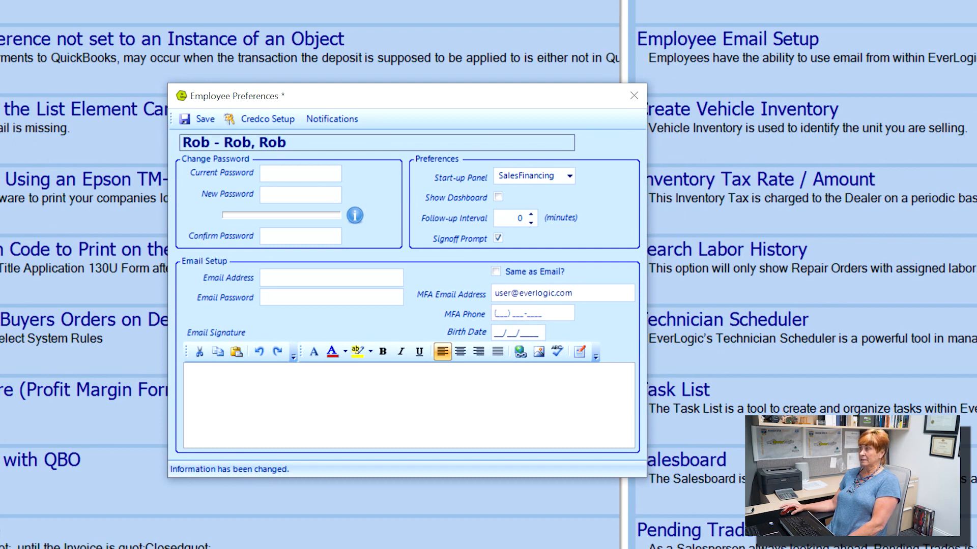
text(5555555555)
key(Tab)
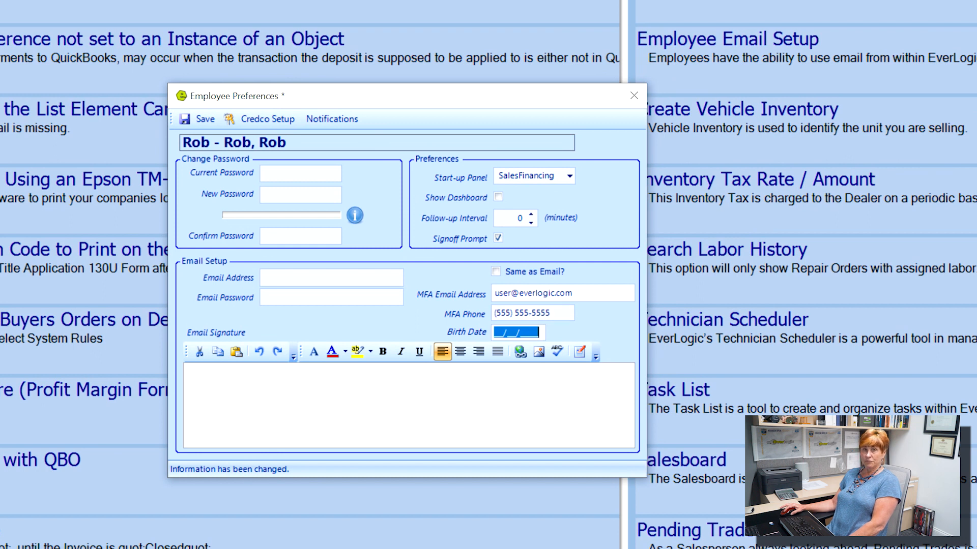
text(5/05/1955)
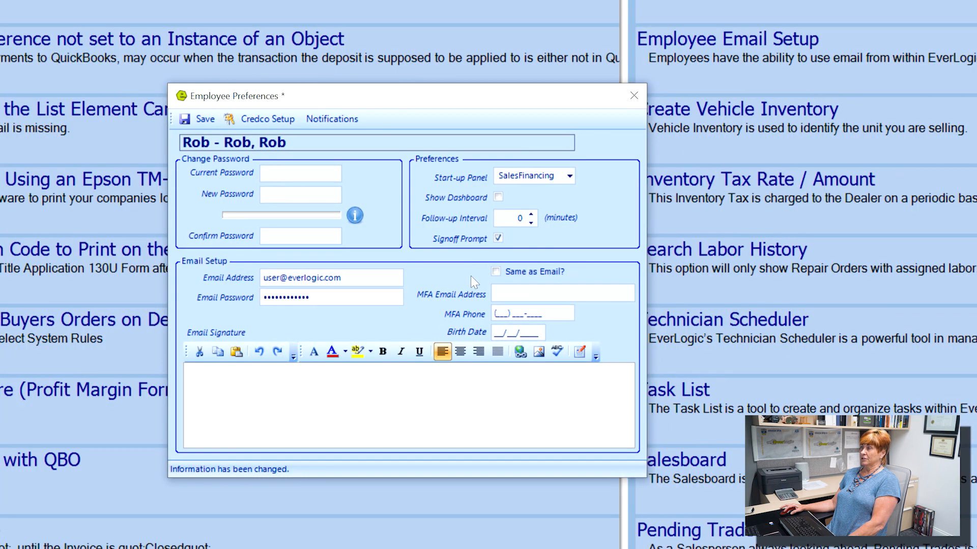
click(496, 271)
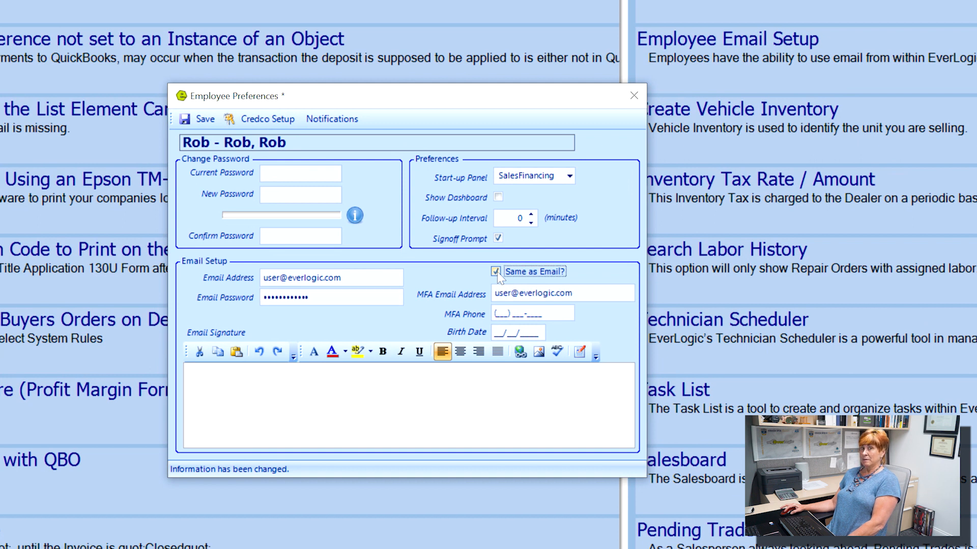